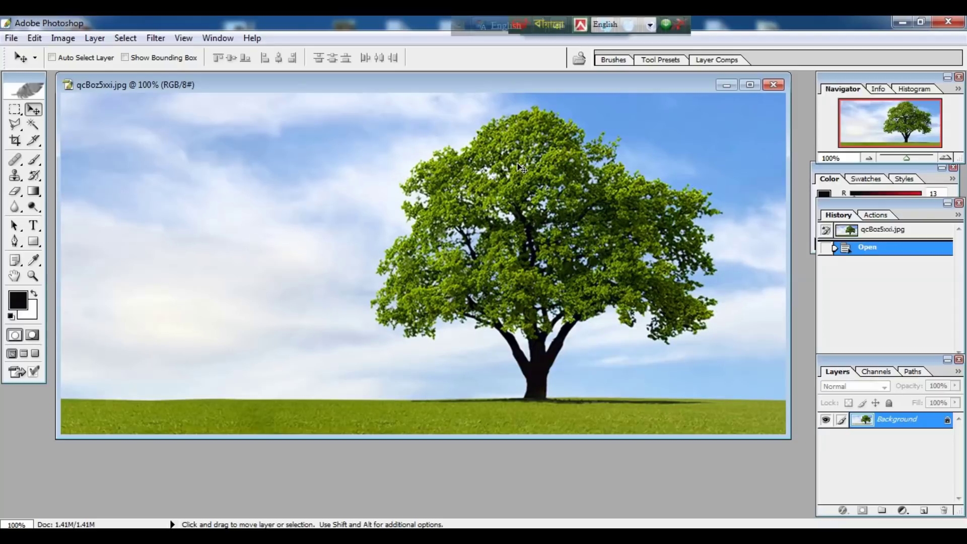
Step: Duplicate the photo onto Layer 1 and hide the original Background layer
{"action": "key", "text": "ctrl+plus"}
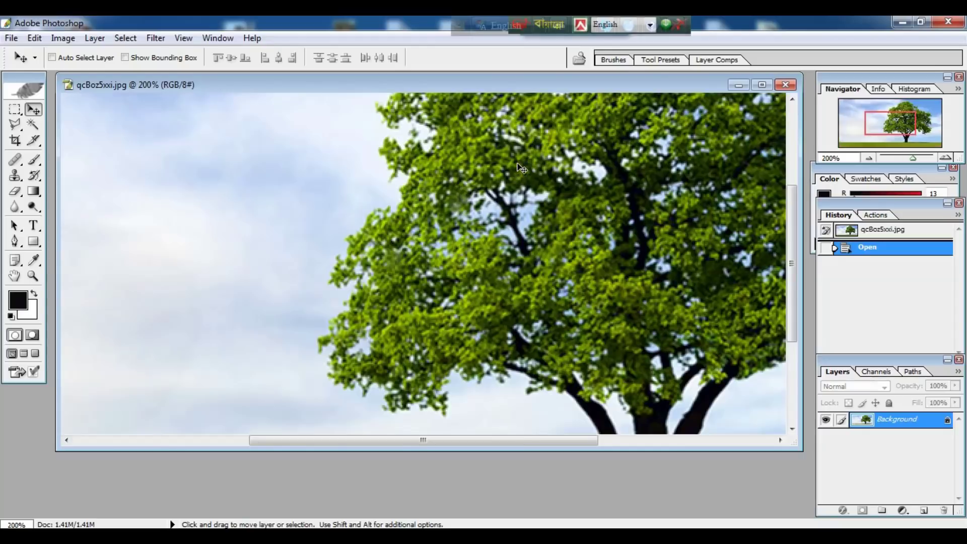
{"action": "key", "text": "ctrl+minus"}
{"action": "key", "text": "ctrl+minus"}
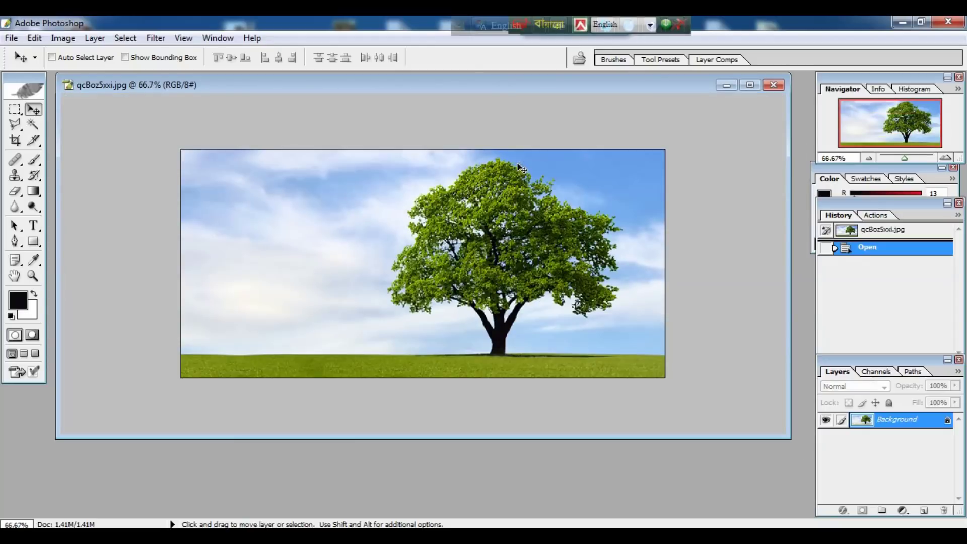
{"action": "key", "text": "ctrl+plus"}
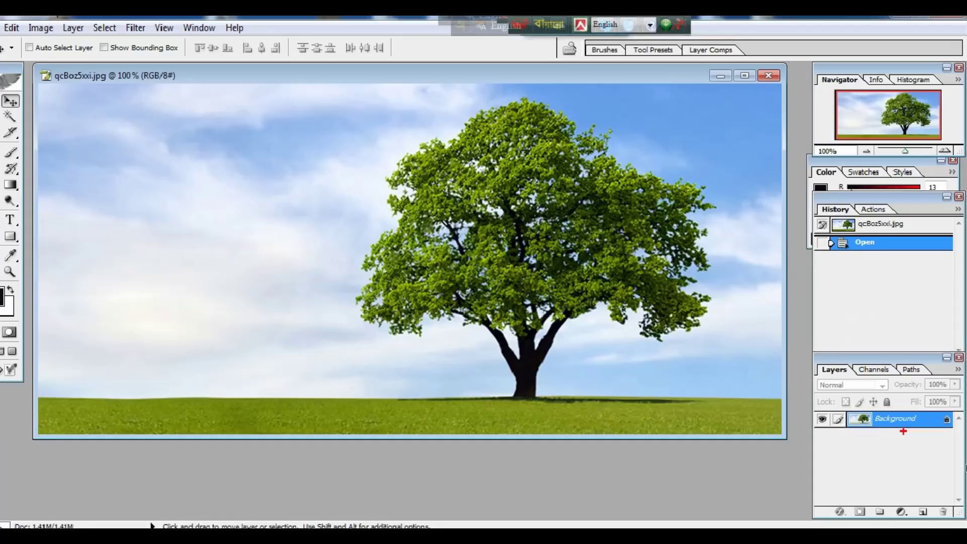
{"action": "key", "text": "ctrl+j"}
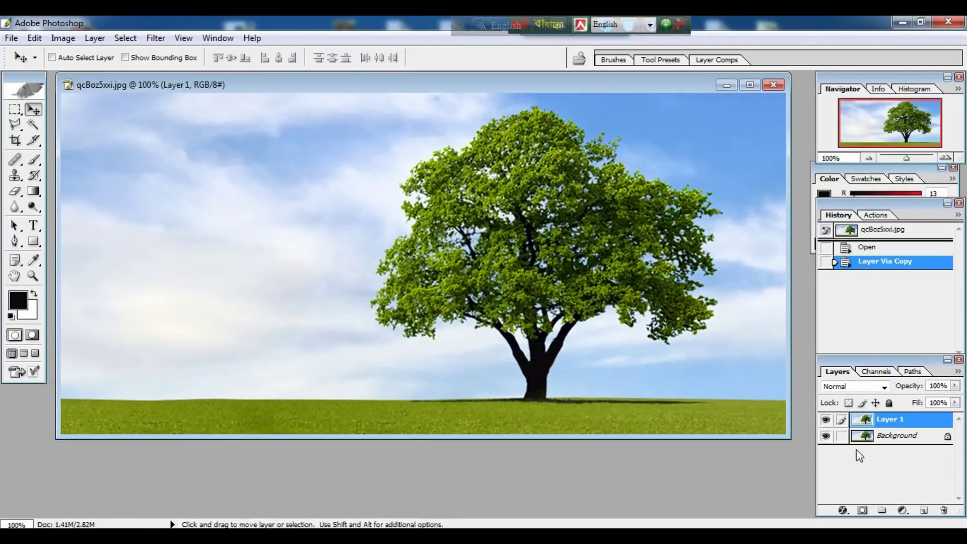
{"action": "left_click", "coordinate": [826, 436]}
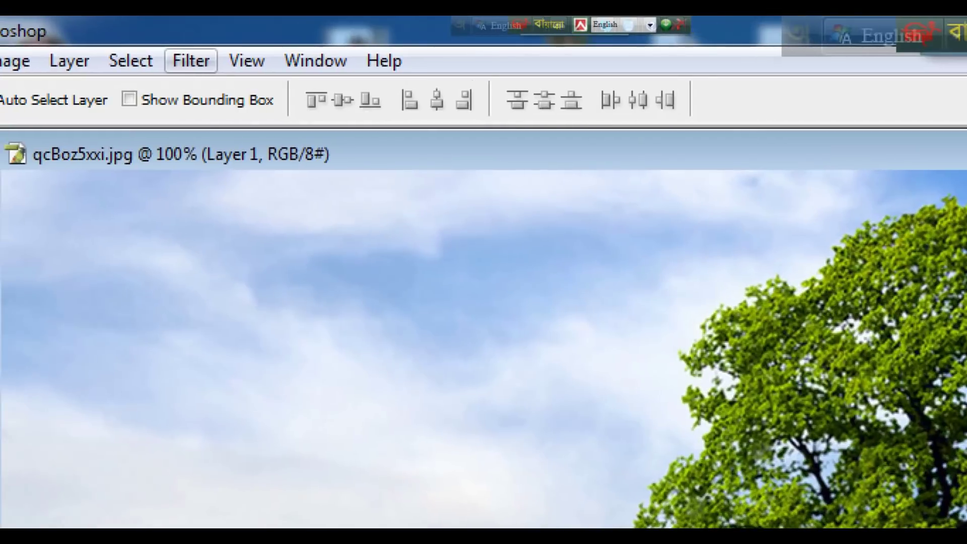
{"action": "left_click_drag", "start_coordinate": [106, 44], "coordinate": [160, 78]}
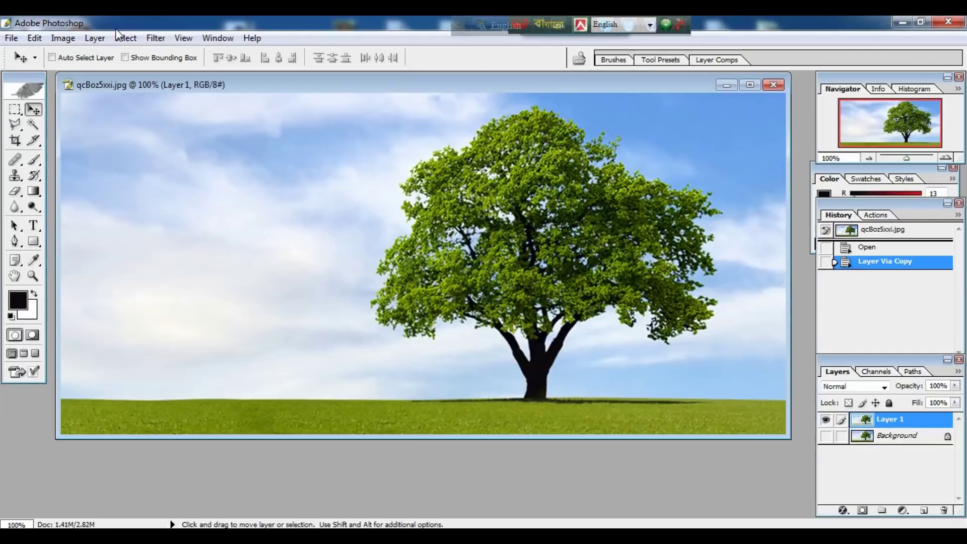
Step: Color Range-select the tree and grass by sampling the green leaves, with Fuzziness lowered to 60
{"action": "left_click", "coordinate": [123, 39]}
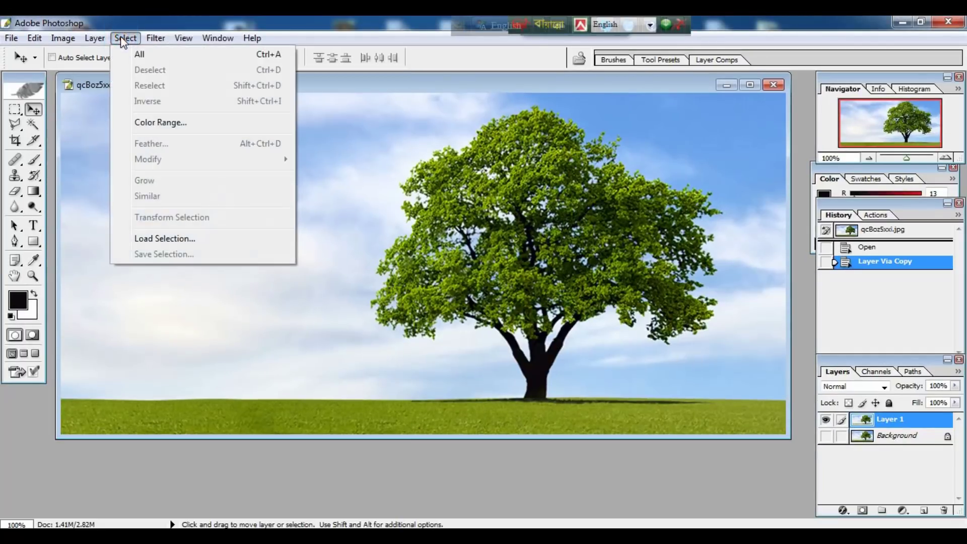
{"action": "left_click", "coordinate": [146, 125]}
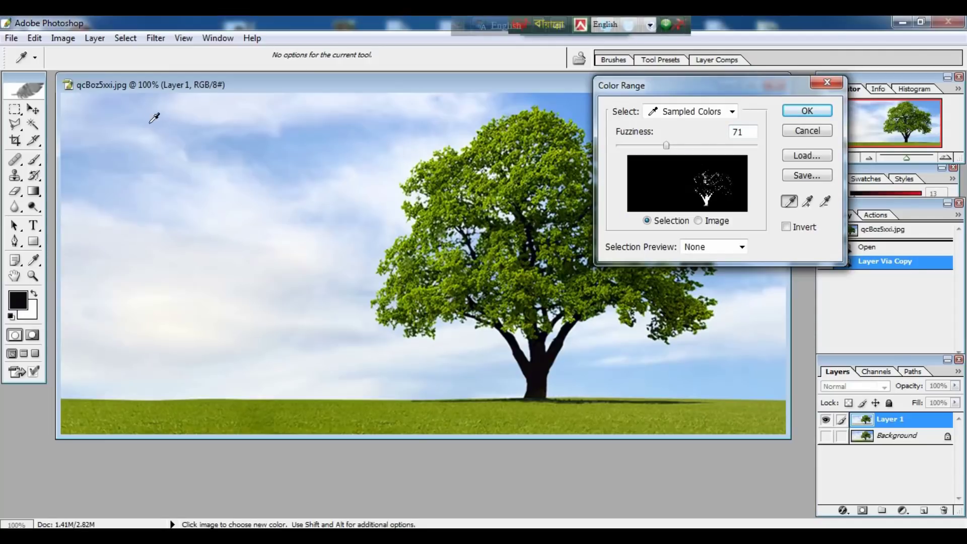
{"action": "key", "text": "ctrl"}
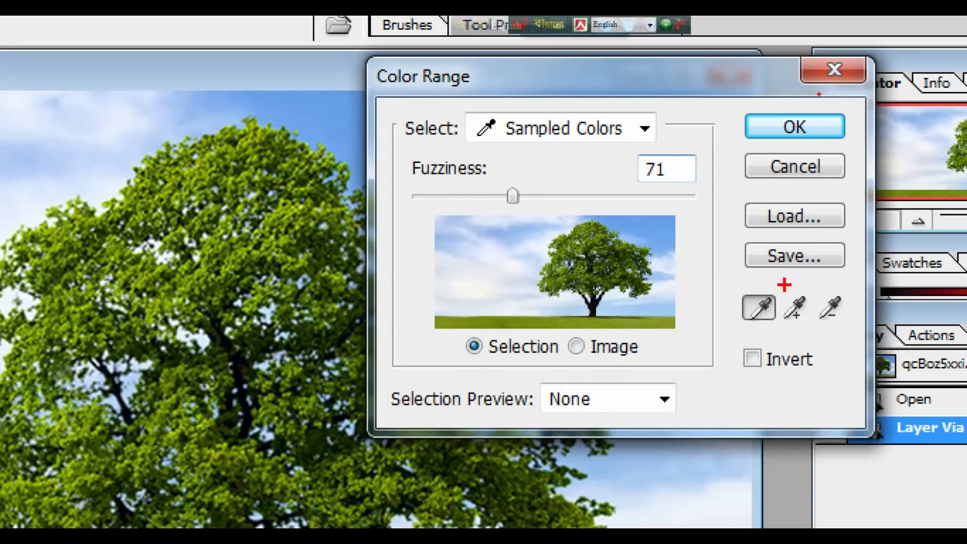
{"action": "left_click_drag", "start_coordinate": [788, 336], "coordinate": [813, 337]}
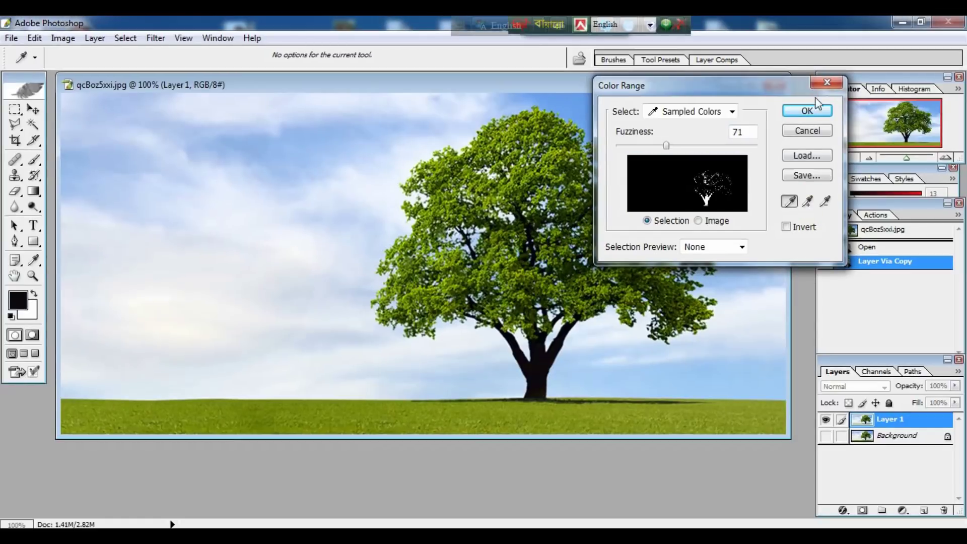
{"action": "left_click", "coordinate": [806, 202]}
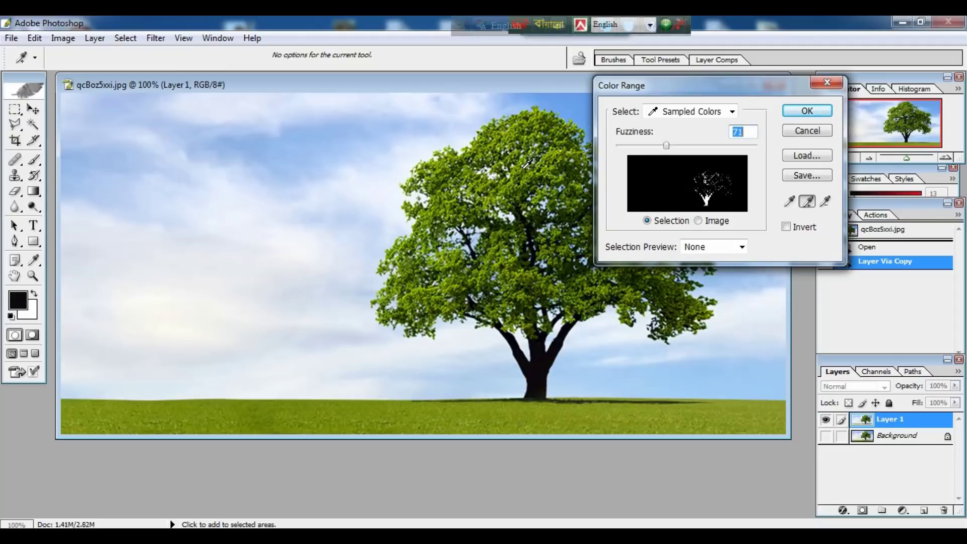
{"action": "left_click", "coordinate": [526, 163]}
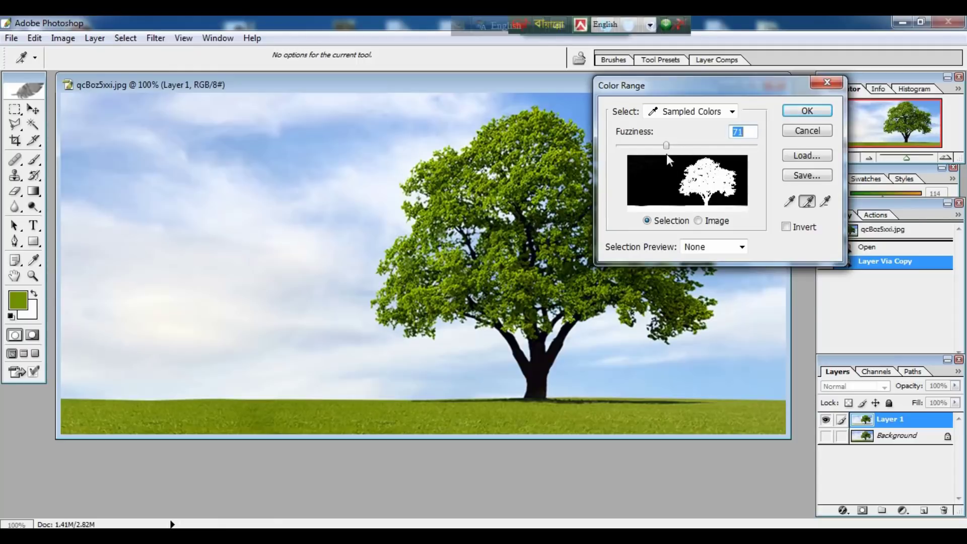
{"action": "left_click_drag", "start_coordinate": [666, 148], "coordinate": [663, 147]}
{"action": "left_click_drag", "start_coordinate": [663, 147], "coordinate": [659, 148]}
{"action": "left_click", "coordinate": [806, 111]}
{"action": "key", "text": "v"}
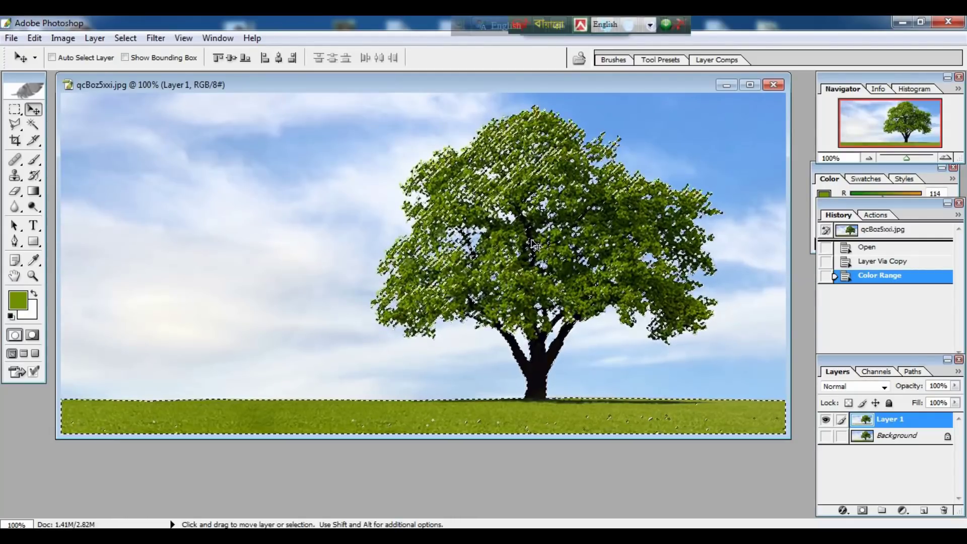
Step: Test-delete the tree and grass, undo it, then invert the selection to target the sky
{"action": "key", "text": "Delete"}
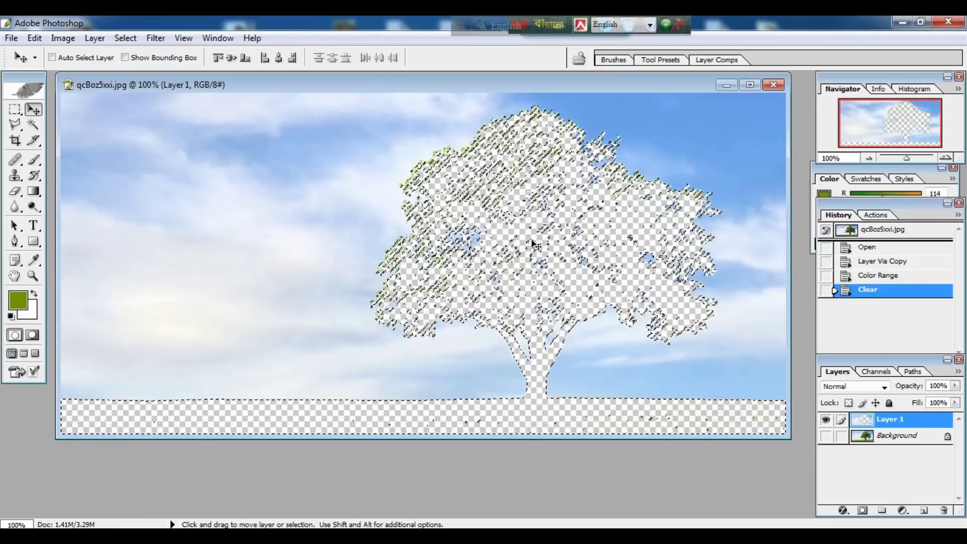
{"action": "key", "text": "ctrl+z"}
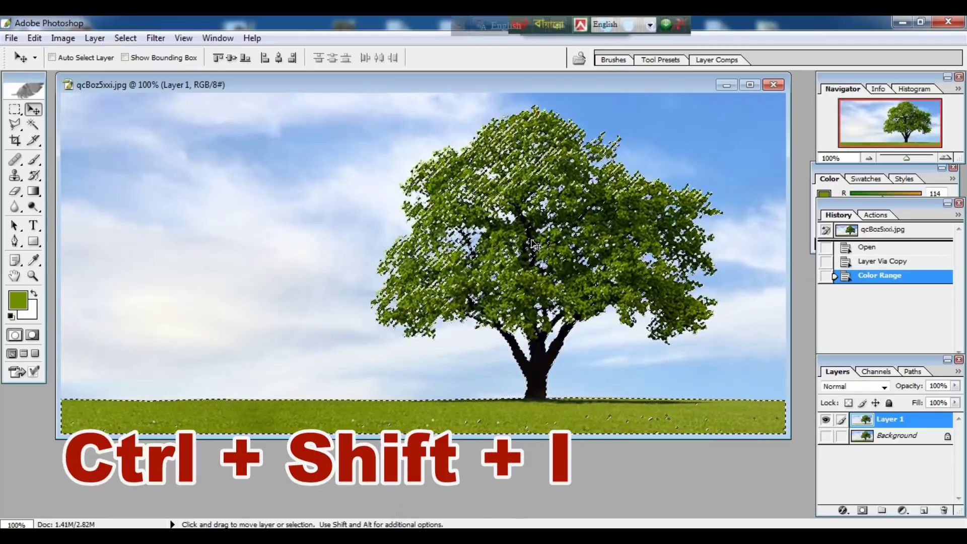
{"action": "key", "text": "ctrl+shift+i"}
{"action": "key", "text": "ctrl+shift+i"}
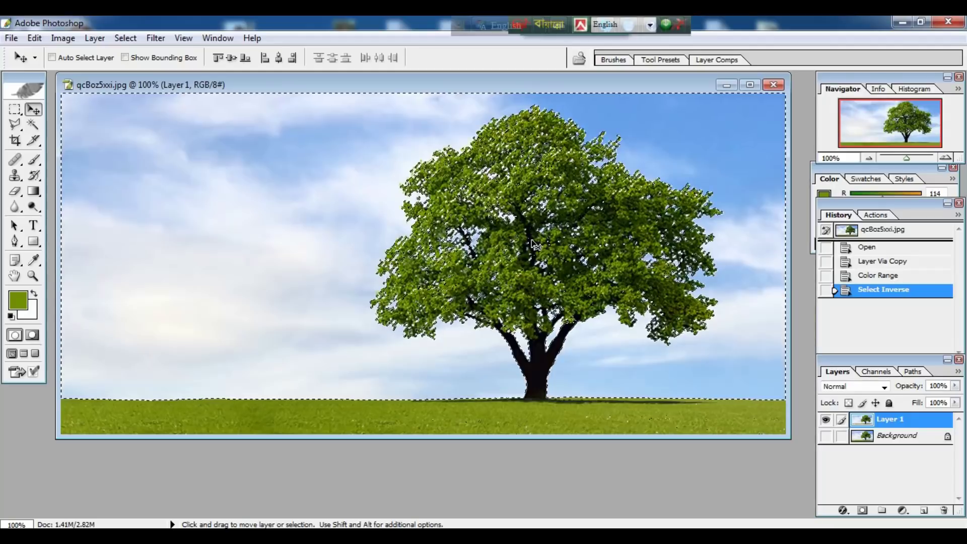
Step: Delete the selected sky to transparency, deselect, and set the zoom to 66.7%
{"action": "key", "text": "Delete"}
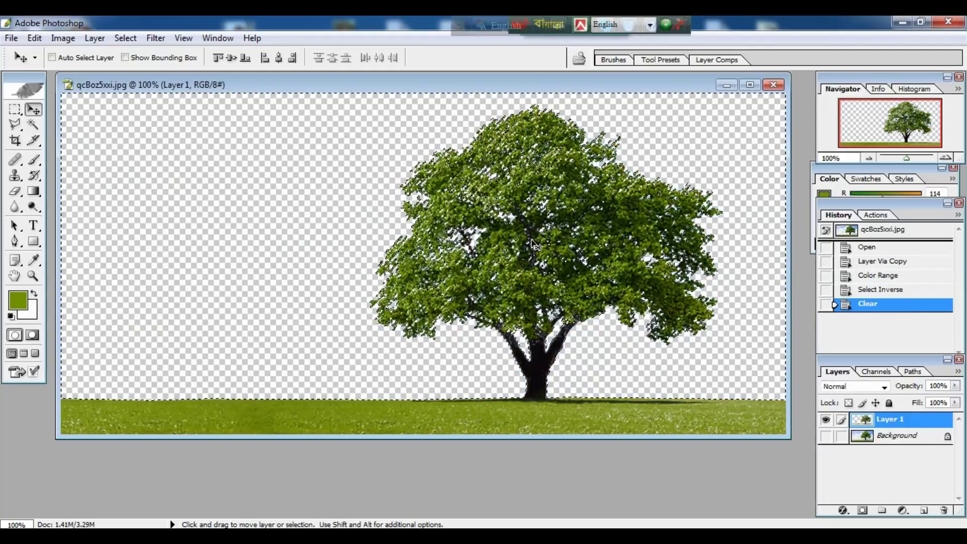
{"action": "key", "text": "ctrl+d"}
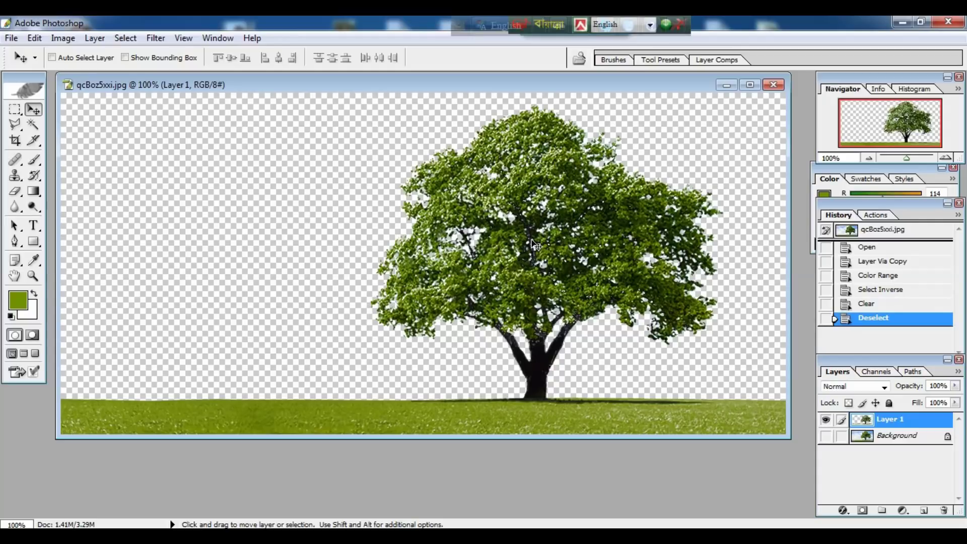
{"action": "key", "text": "ctrl+minus"}
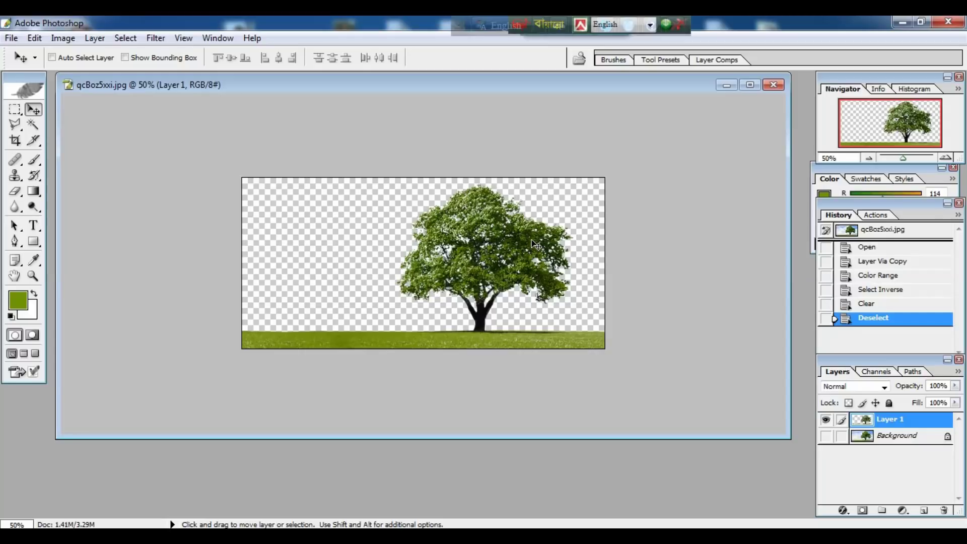
{"action": "key", "text": "ctrl+plus"}
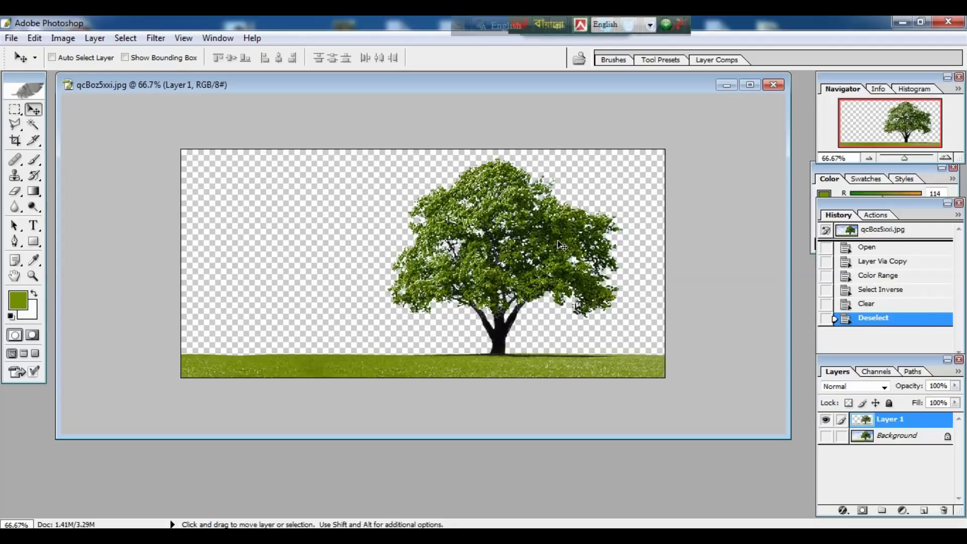
{"action": "key", "text": "l"}
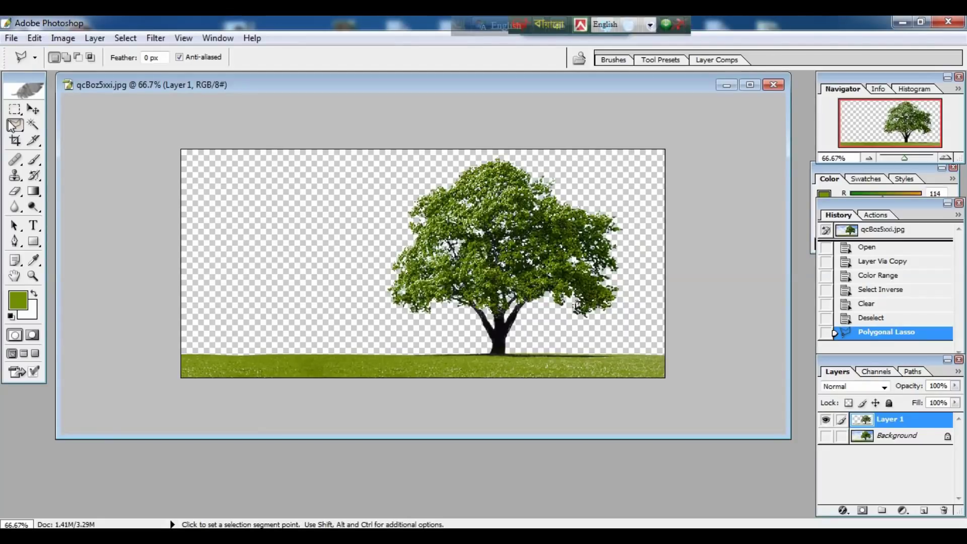
Step: Trace the grass line from left of the trunk to the right canvas edge with the Polygonal Lasso
{"action": "left_click", "coordinate": [10, 125]}
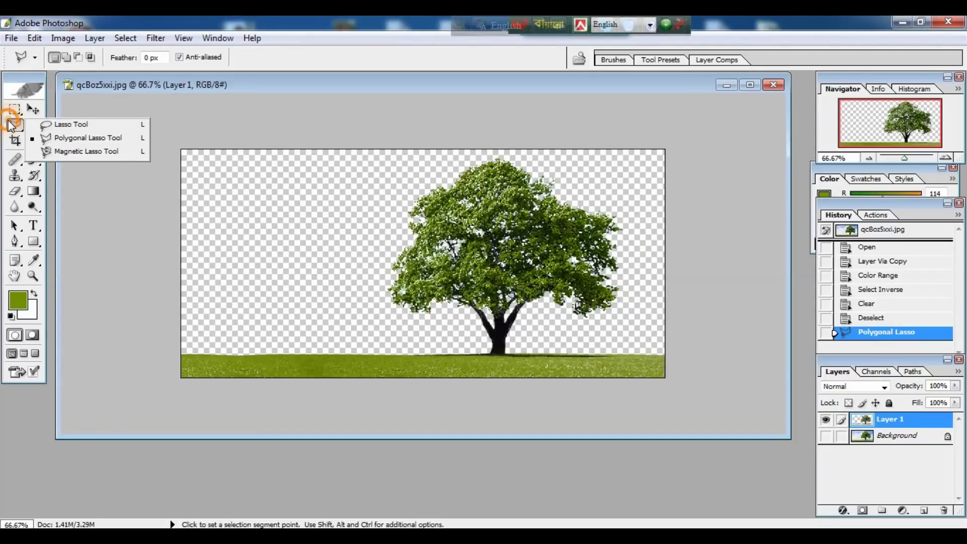
{"action": "left_click", "coordinate": [85, 138]}
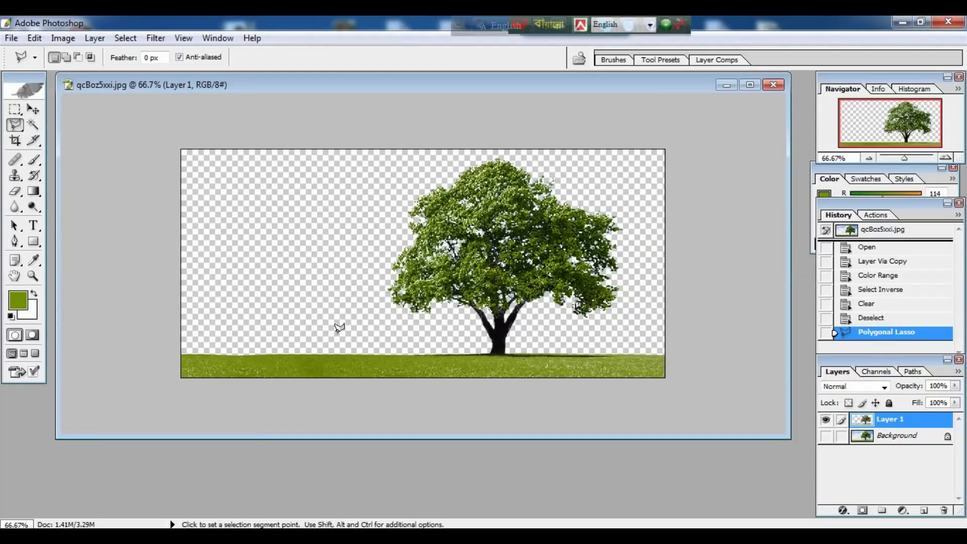
{"action": "left_click", "coordinate": [345, 343]}
{"action": "left_click", "coordinate": [443, 343]}
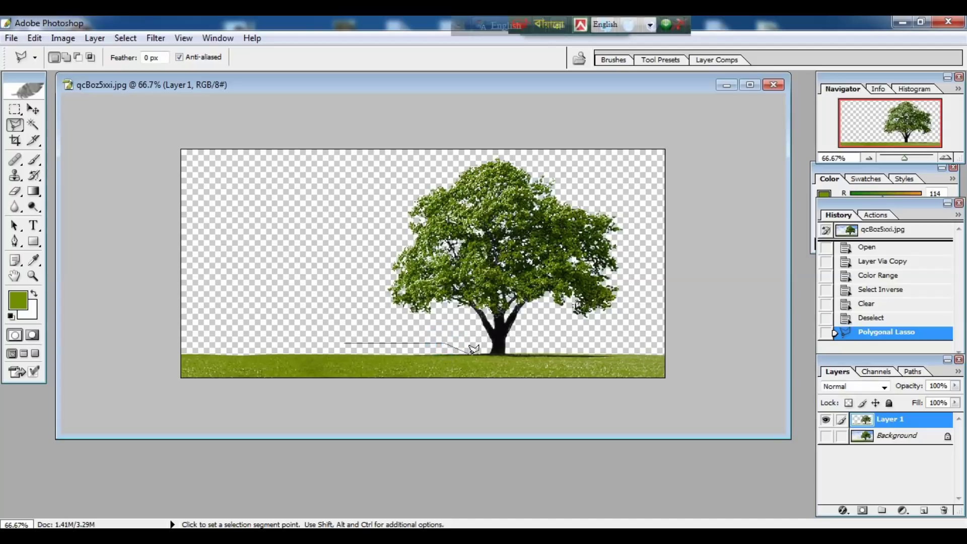
{"action": "left_click", "coordinate": [487, 353]}
{"action": "left_click", "coordinate": [502, 350]}
{"action": "left_click", "coordinate": [597, 344]}
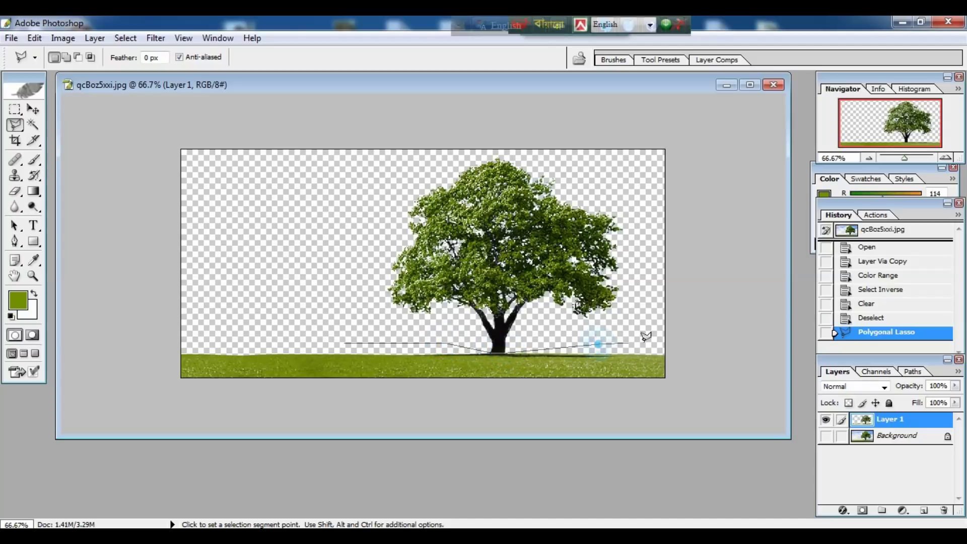
{"action": "left_click", "coordinate": [677, 346]}
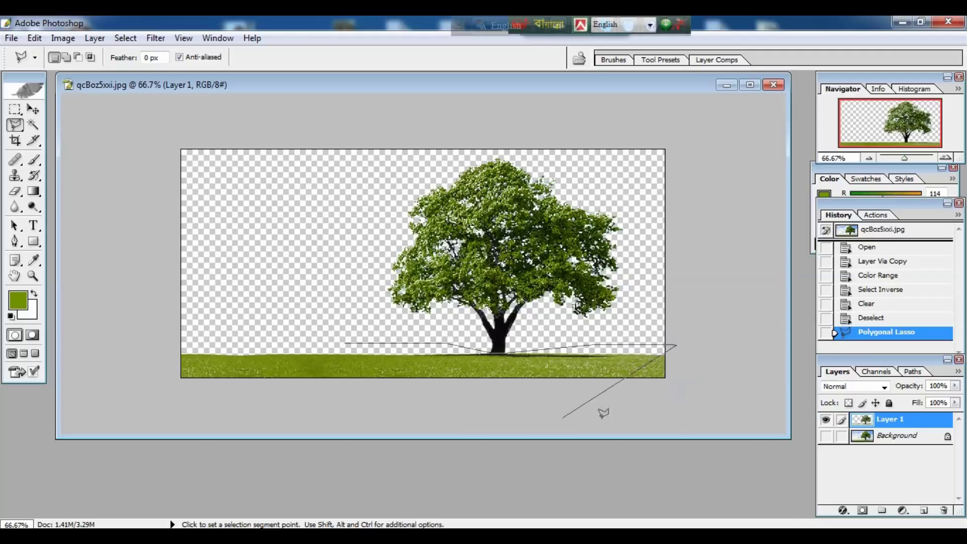
Step: Close the lasso outline beneath the grass strip, delete the grass, and deselect
{"action": "left_click", "coordinate": [679, 399]}
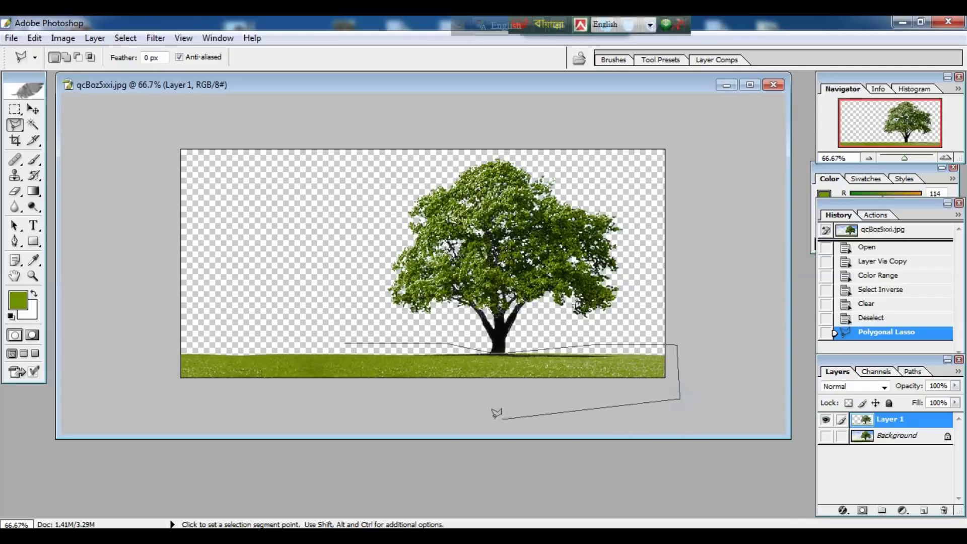
{"action": "left_click", "coordinate": [457, 406]}
{"action": "left_click", "coordinate": [205, 415]}
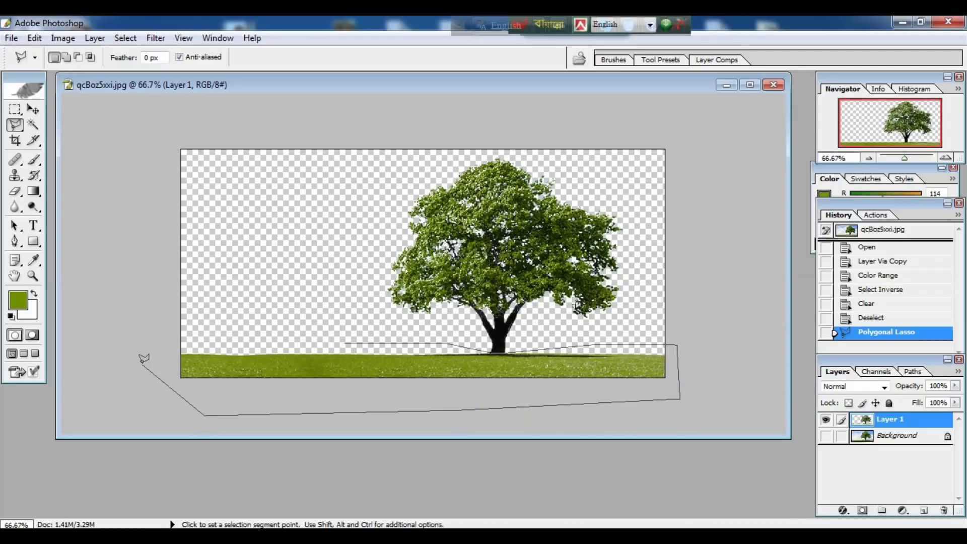
{"action": "left_click", "coordinate": [142, 364]}
{"action": "left_click", "coordinate": [244, 335]}
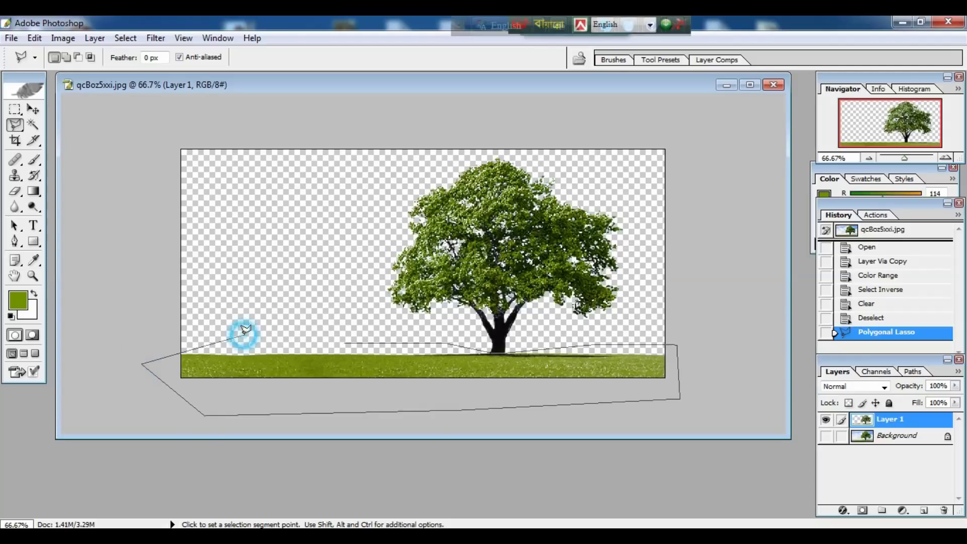
{"action": "left_click", "coordinate": [347, 342]}
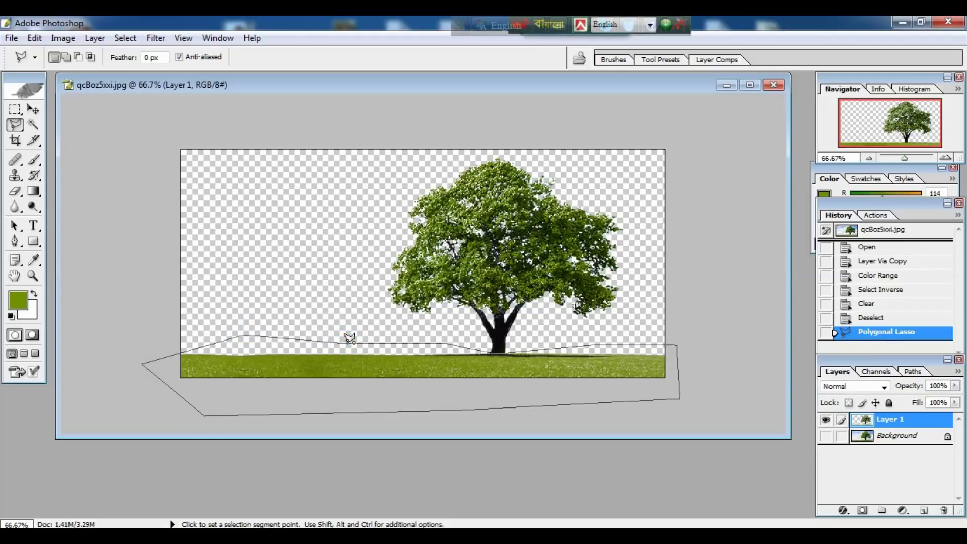
{"action": "double_click", "coordinate": [349, 337]}
{"action": "key", "text": "Delete"}
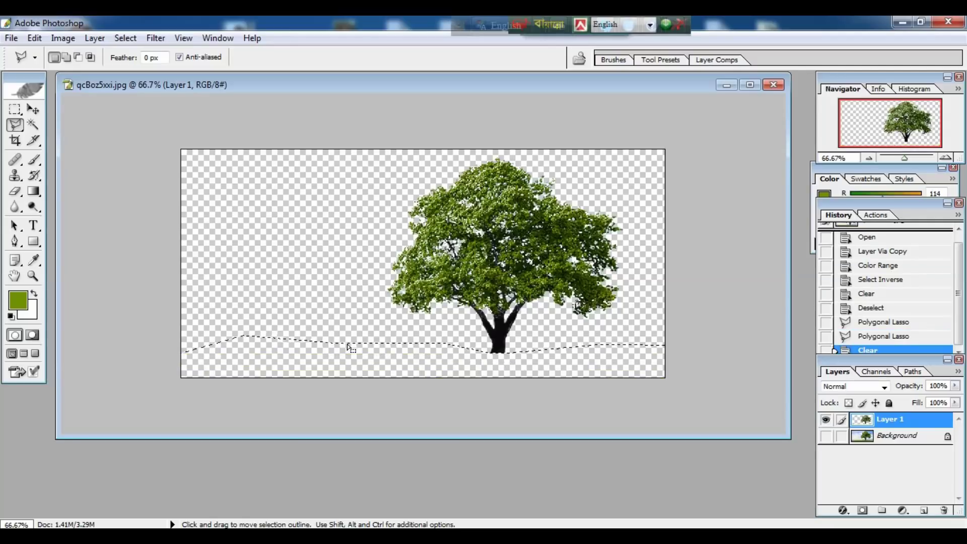
{"action": "key", "text": "ctrl+d"}
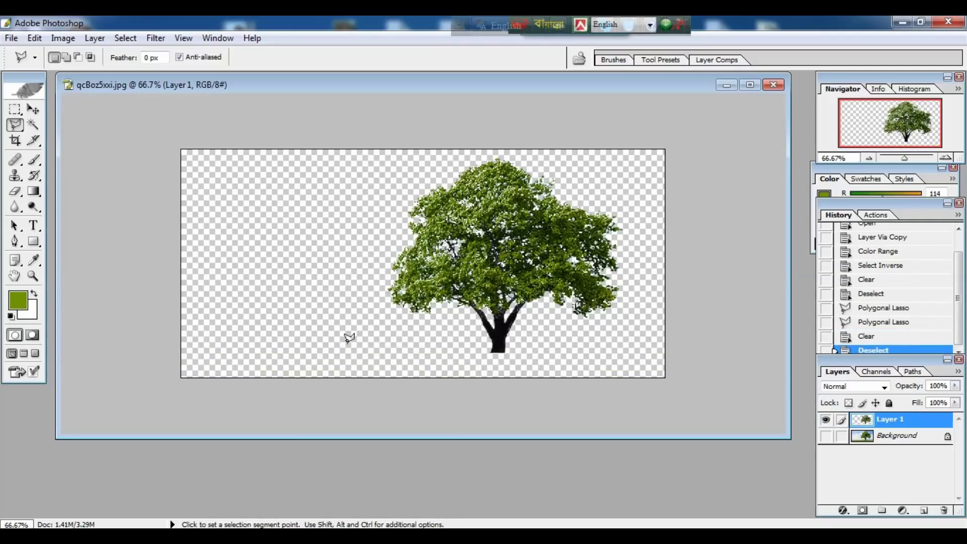